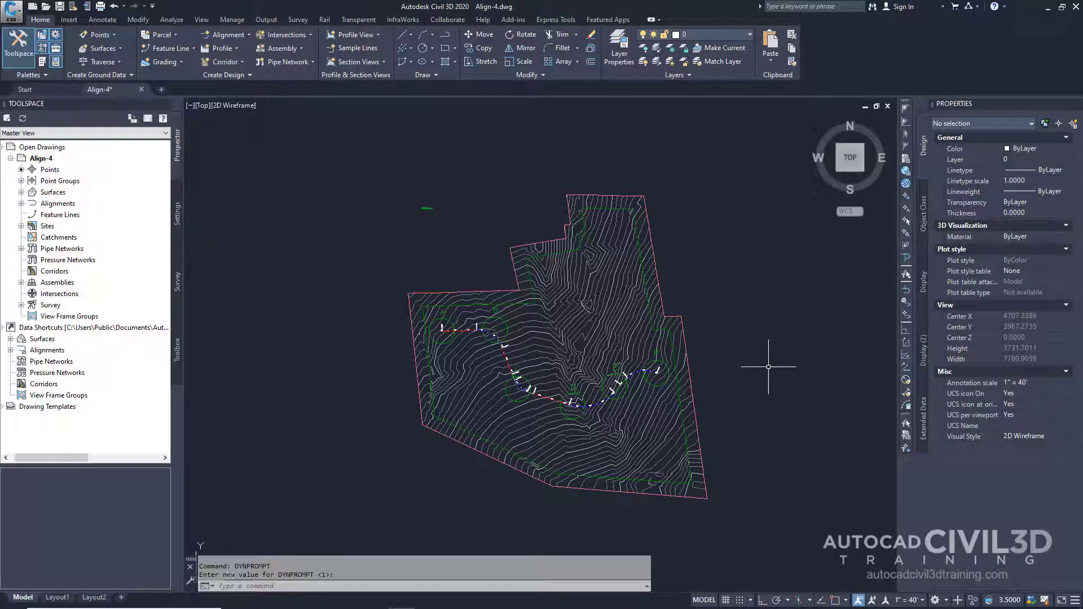
- Set the DYNPROMPT system variable to 1
type("DYN")
key("Return")
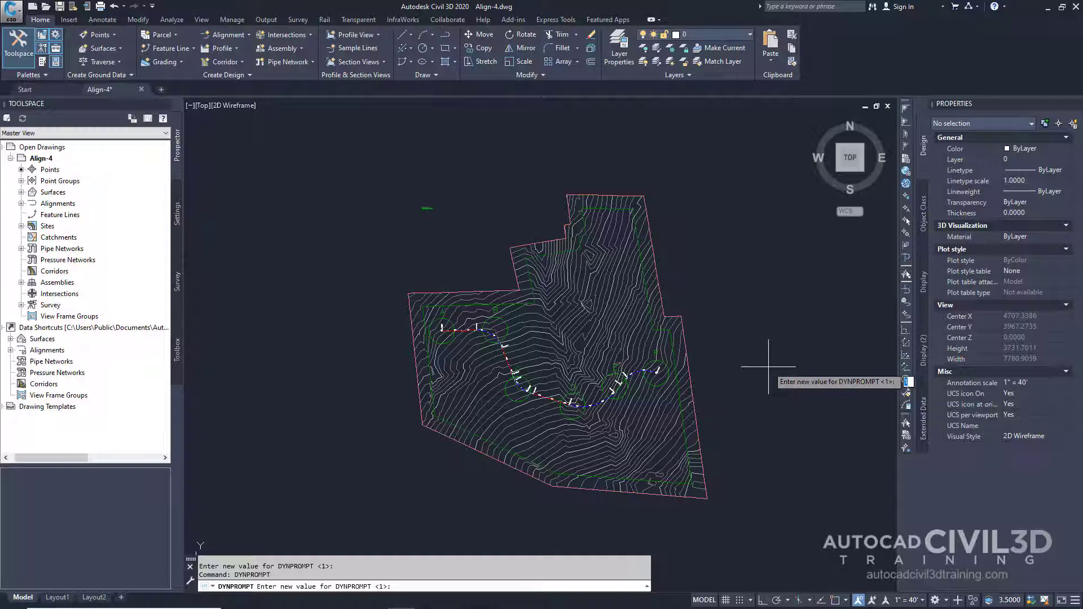
key("Return")
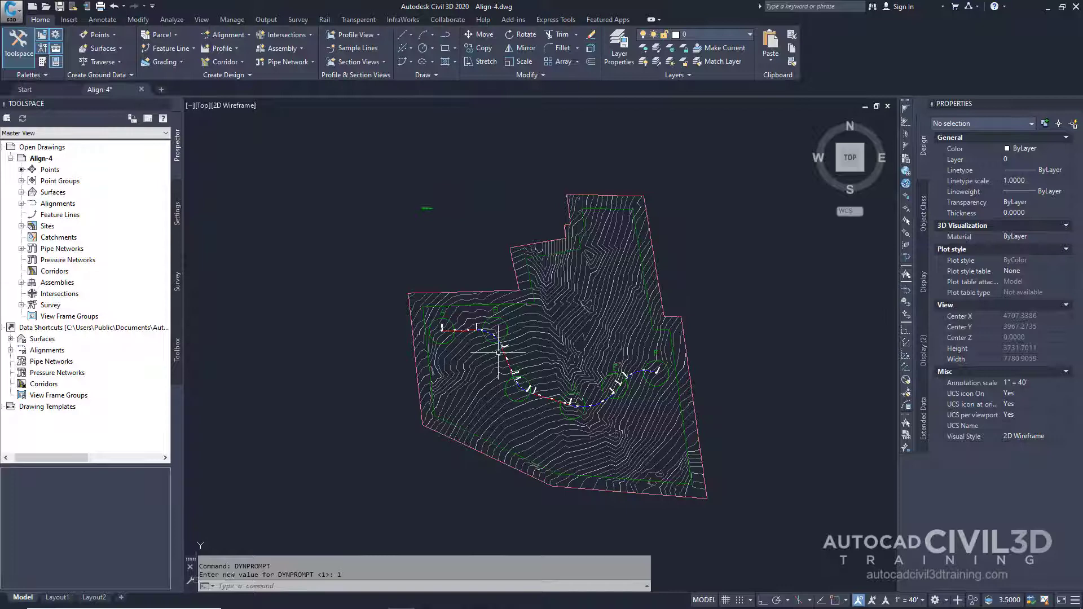
- Turn on object snap for the drawing
scroll(447, 342, "up", 2)
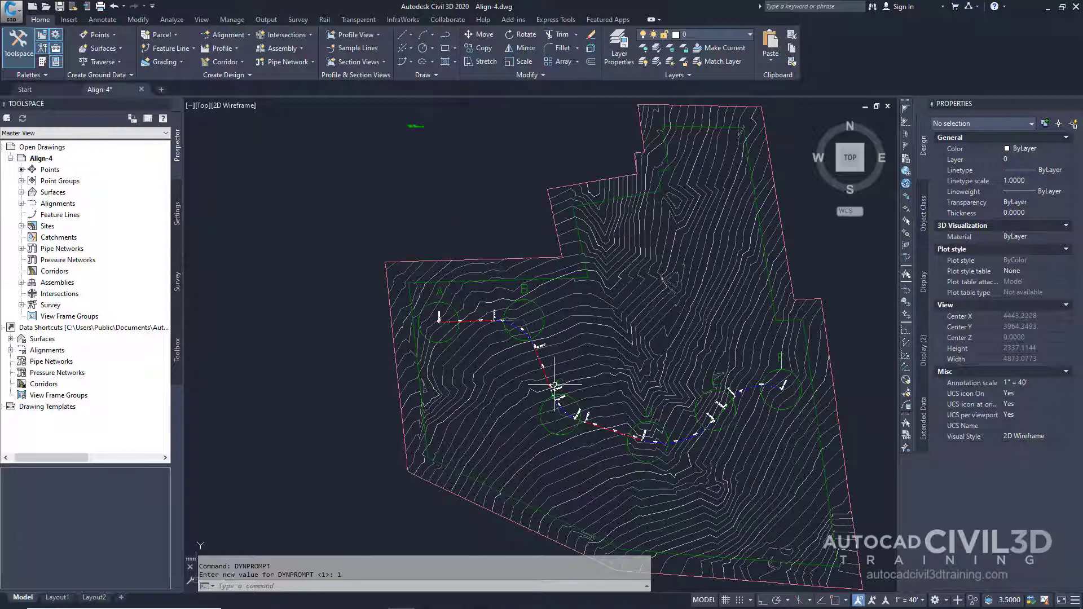
mouse_move(753, 454)
mouse_move(829, 275)
left_click(836, 601)
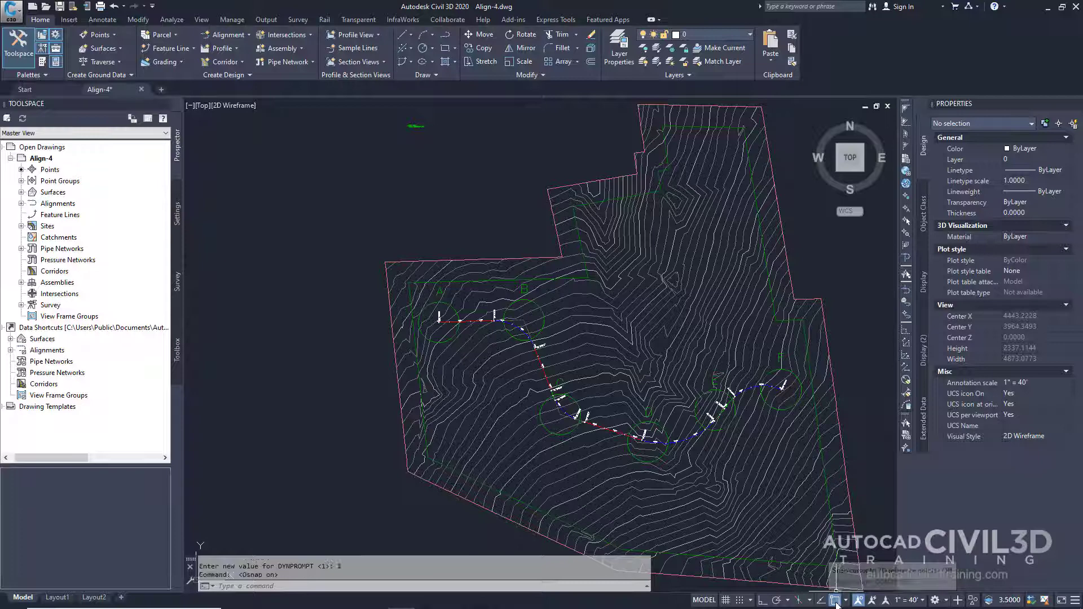
mouse_move(810, 487)
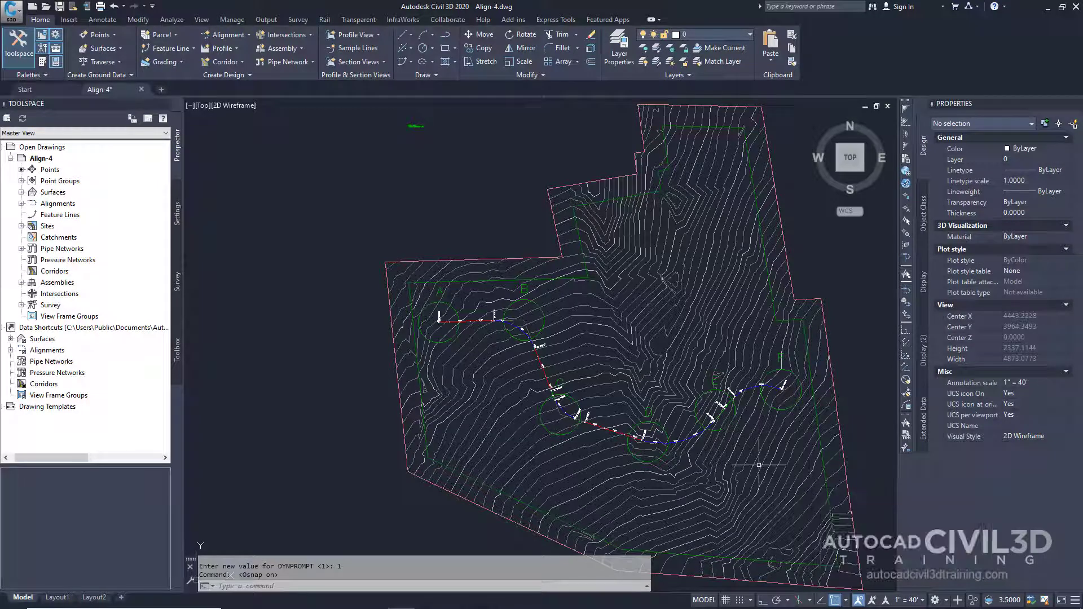
- Open the Geometry Editor for the road alignment, display its entities table, and clear the alignment selection
left_click(599, 427)
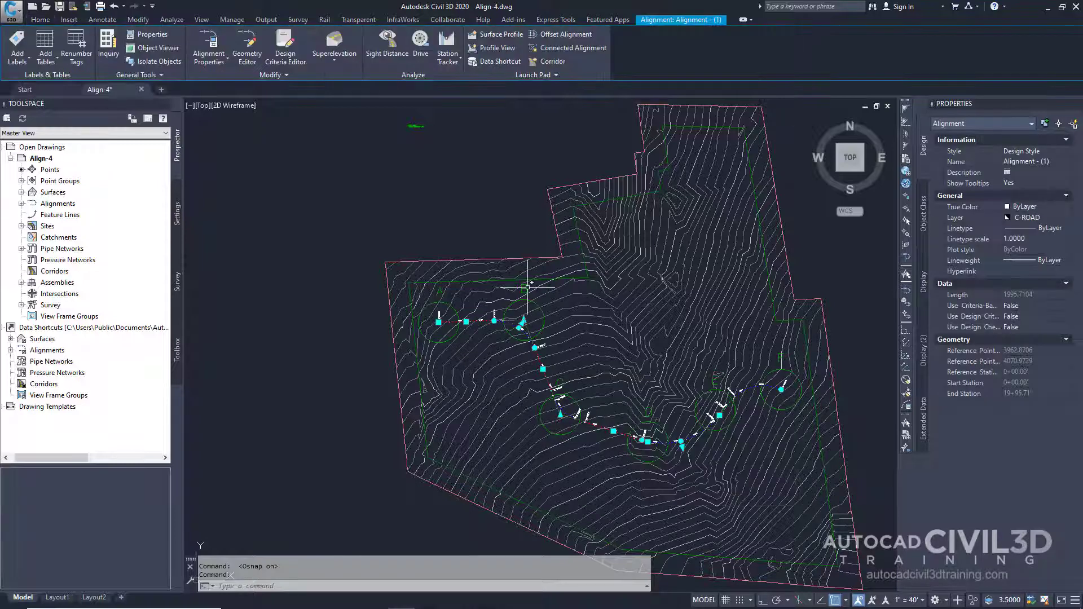
left_click(248, 54)
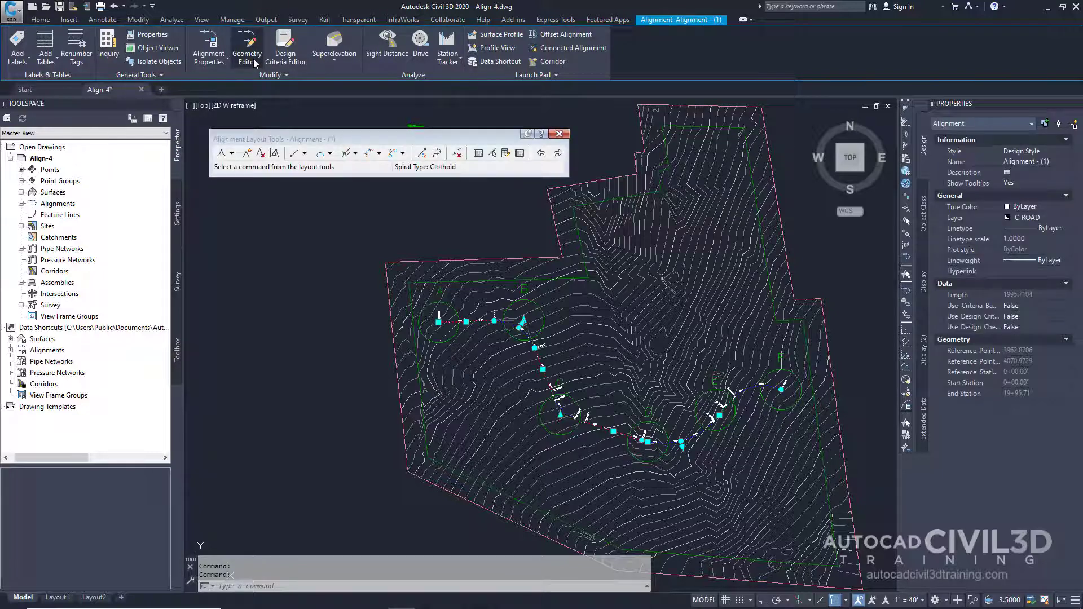
left_click(436, 141)
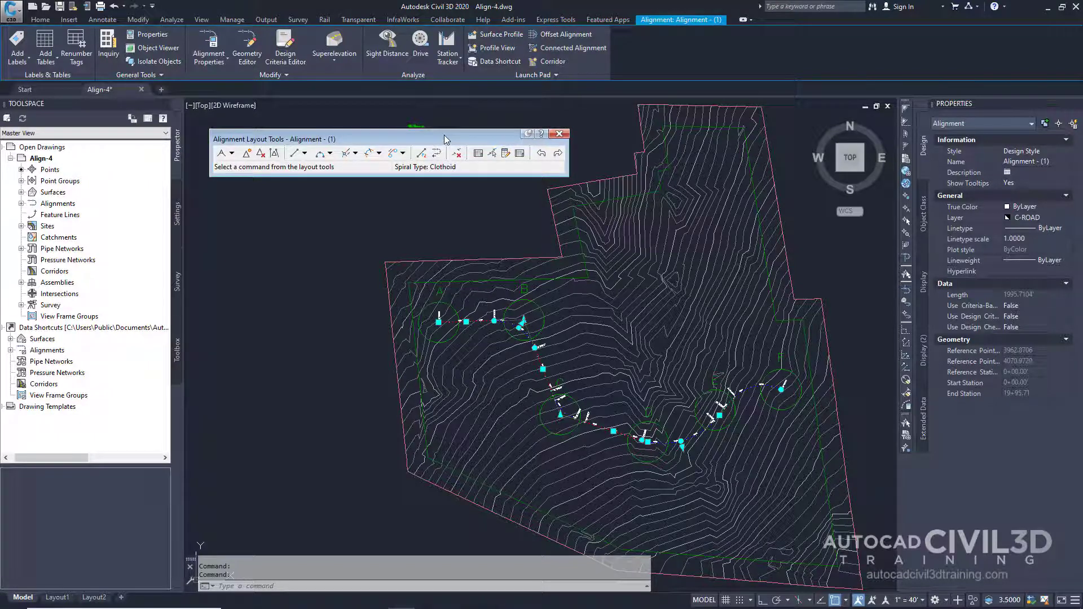
left_click(523, 158)
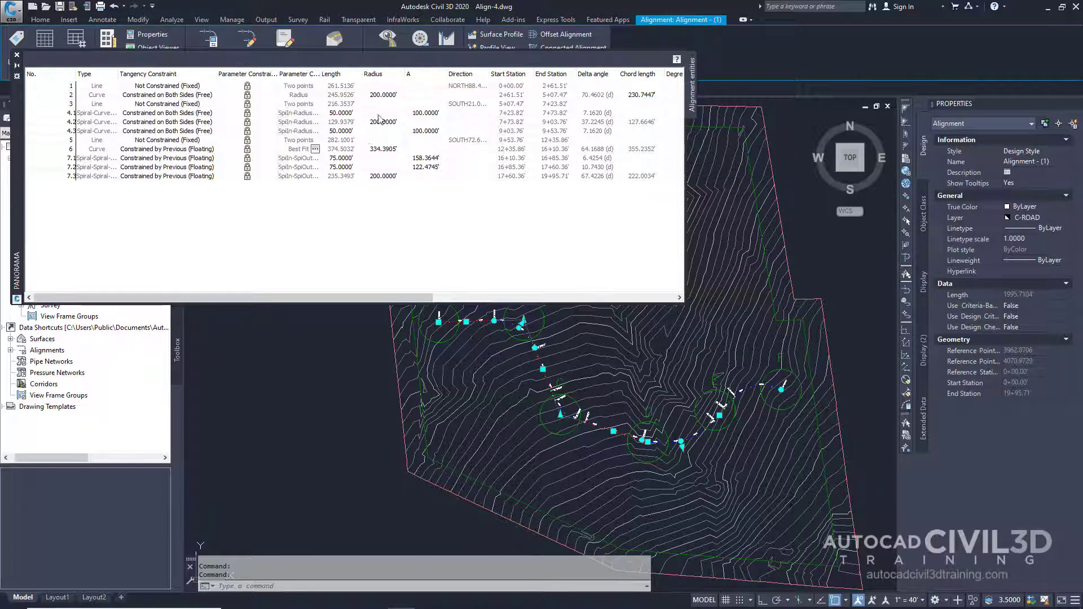
key("Escape")
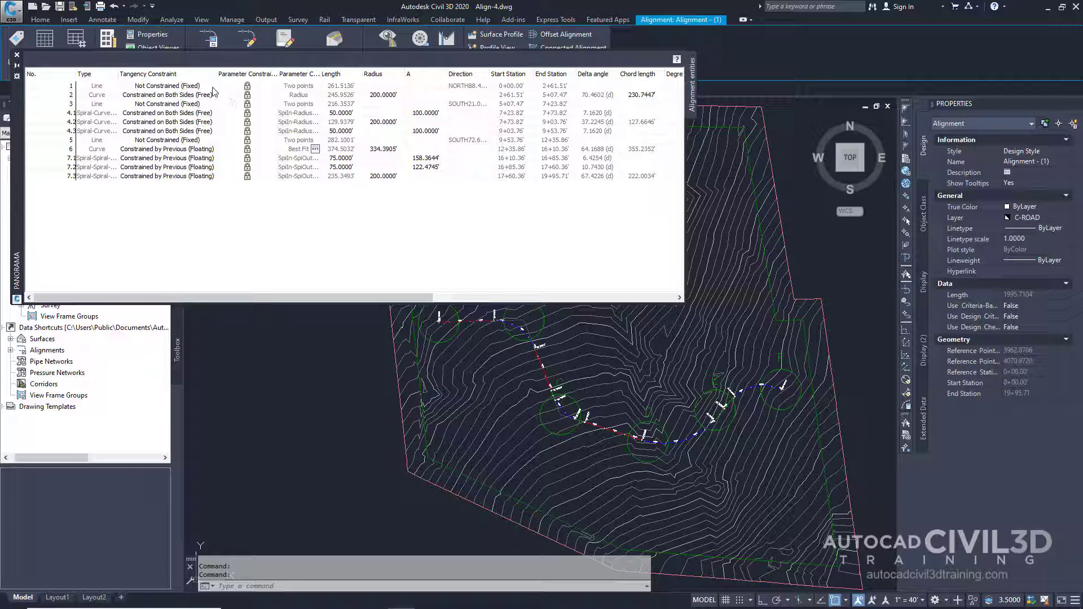
- Examine the tangency constraint options available for the first line in the alignment entities table
left_click(211, 87)
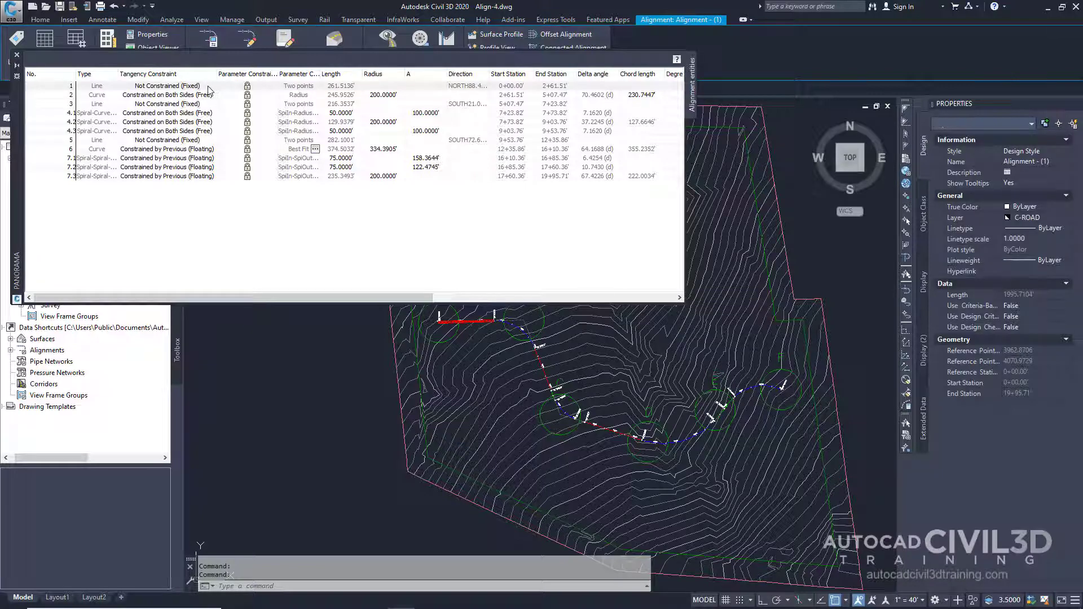
left_click(215, 88)
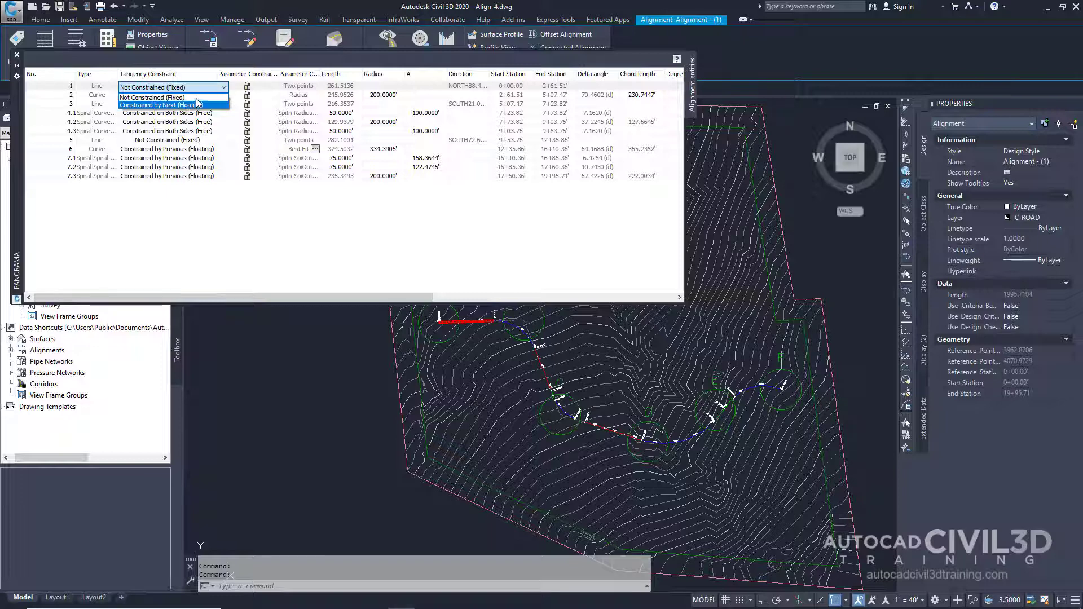
left_click(202, 77)
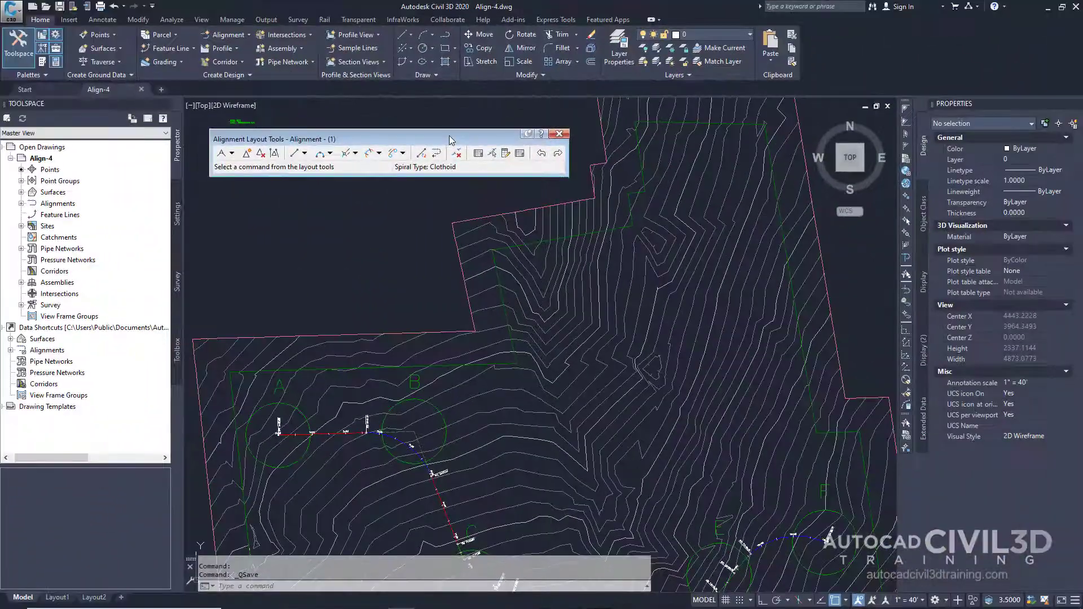
- Display the alignment's layout parameters window over the east part of the site and show the entities table alongside it
left_click(506, 154)
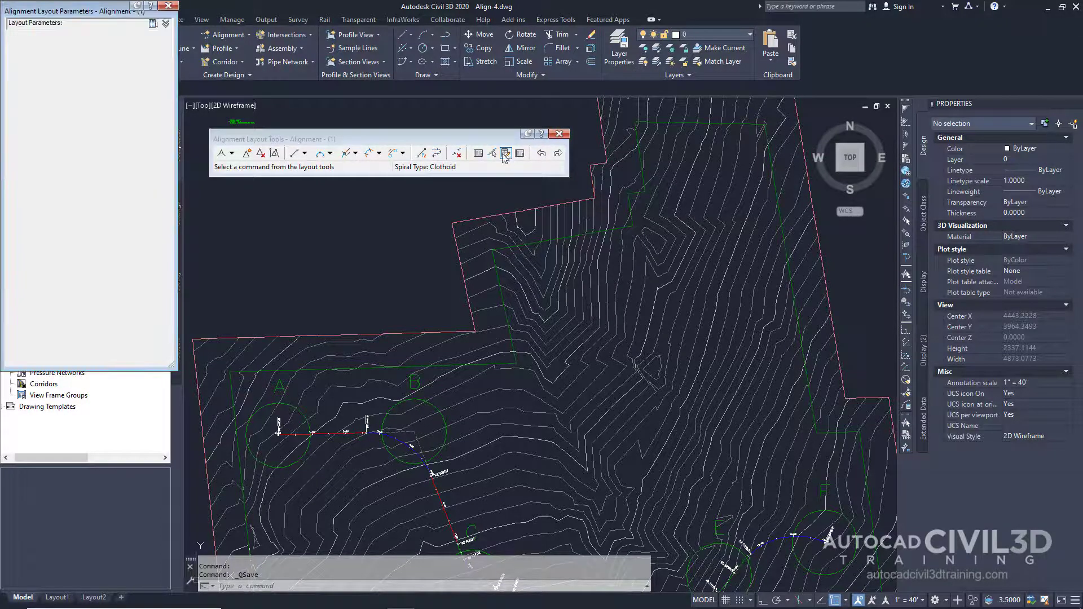
mouse_move(101, 13)
left_mouse_down()
mouse_move(581, 149)
mouse_move(720, 139)
left_mouse_up()
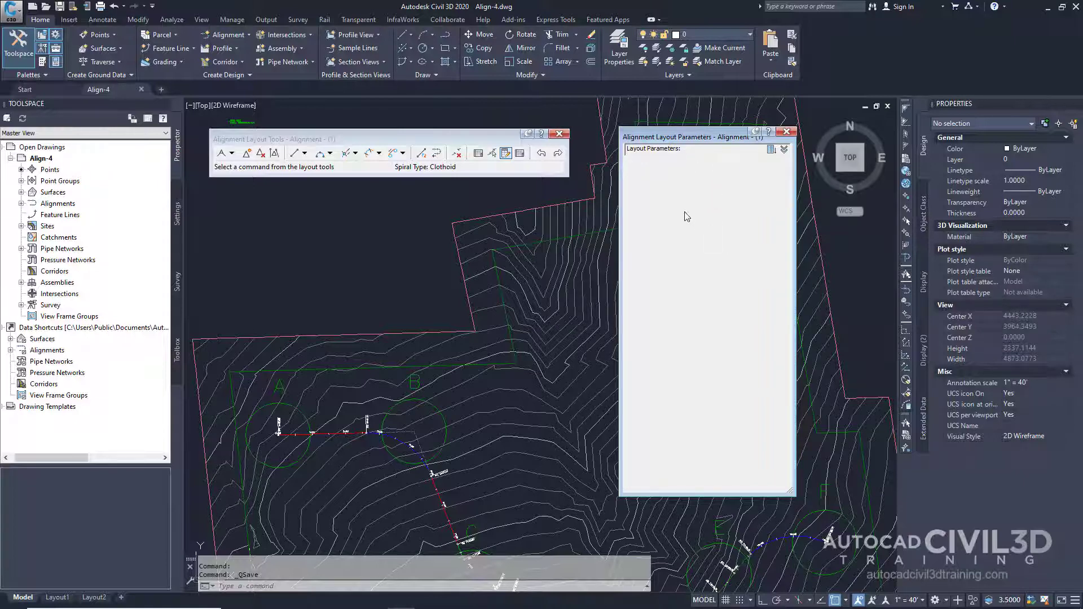
left_click(522, 157)
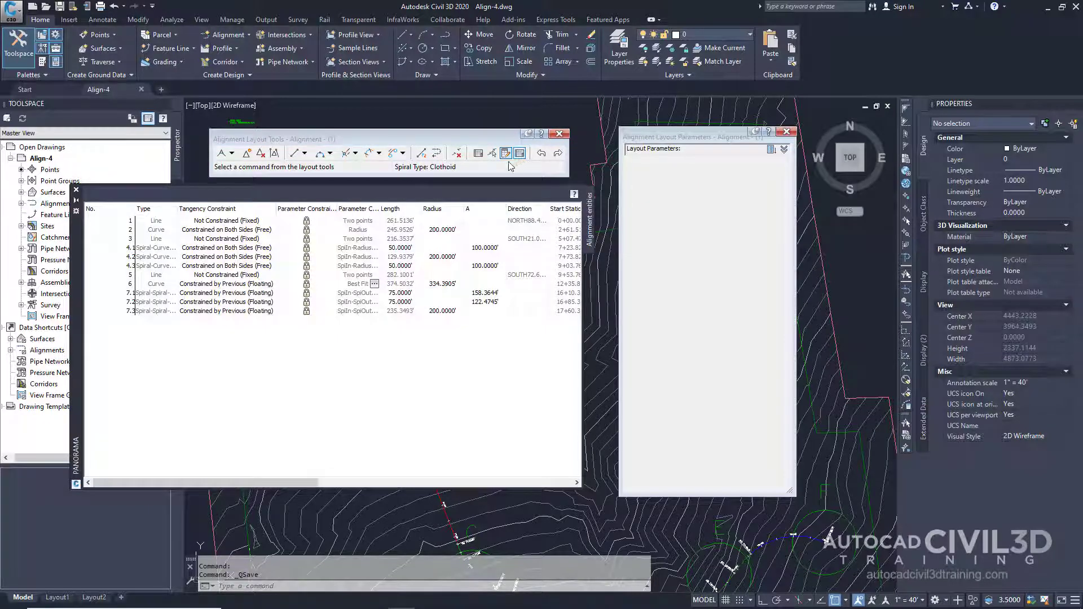
- Set the Spiral Out length of spiral-curve-spiral entity 4 to 100 feet, and close the entities table and layout parameters window
left_click(129, 248)
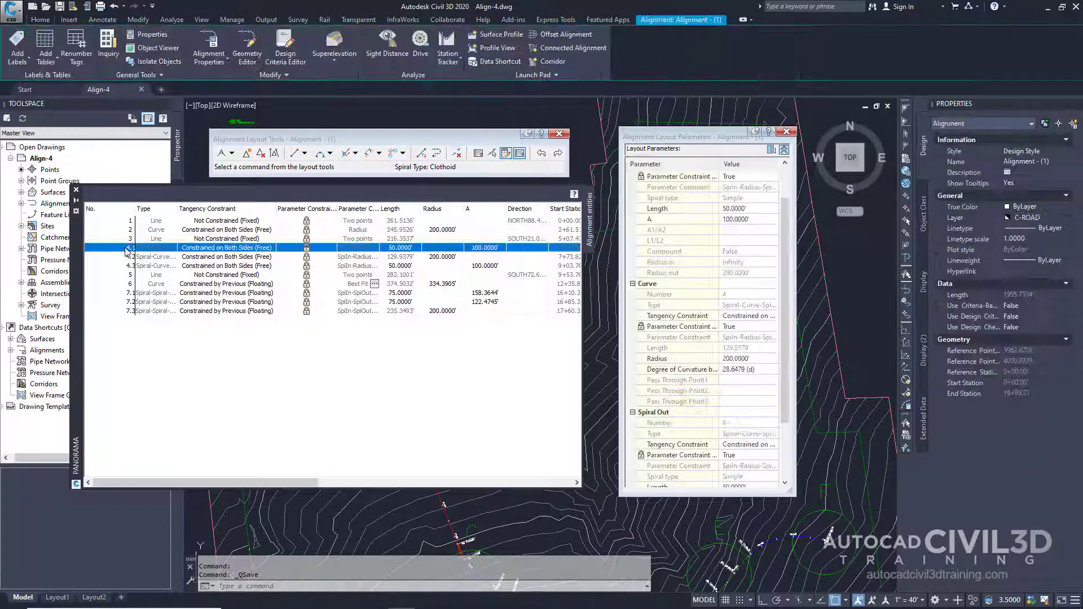
left_click(129, 258)
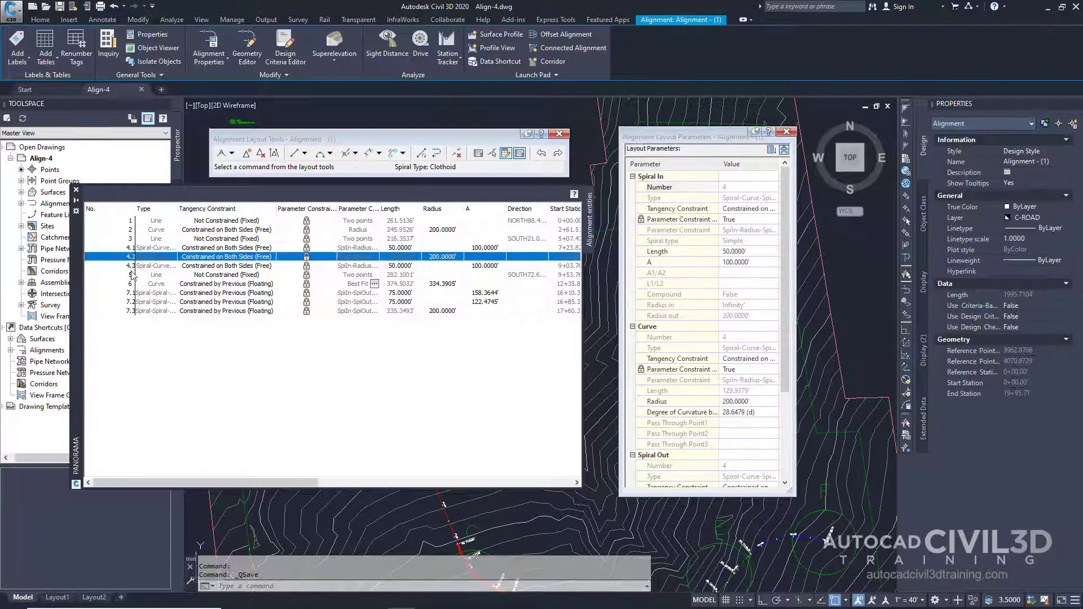
left_click(130, 267)
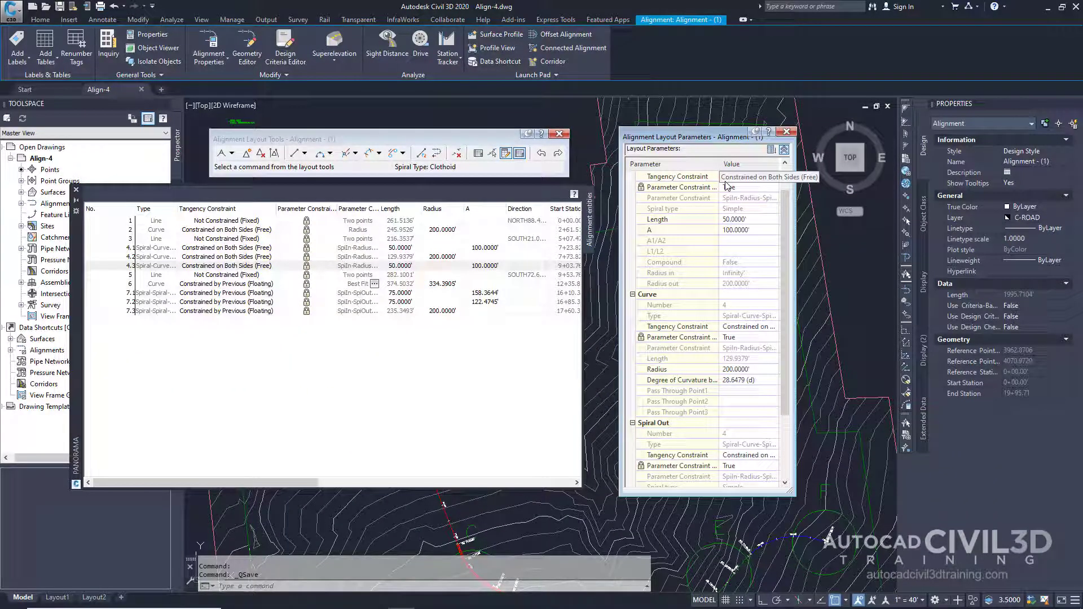
scroll(727, 186, "down", 3)
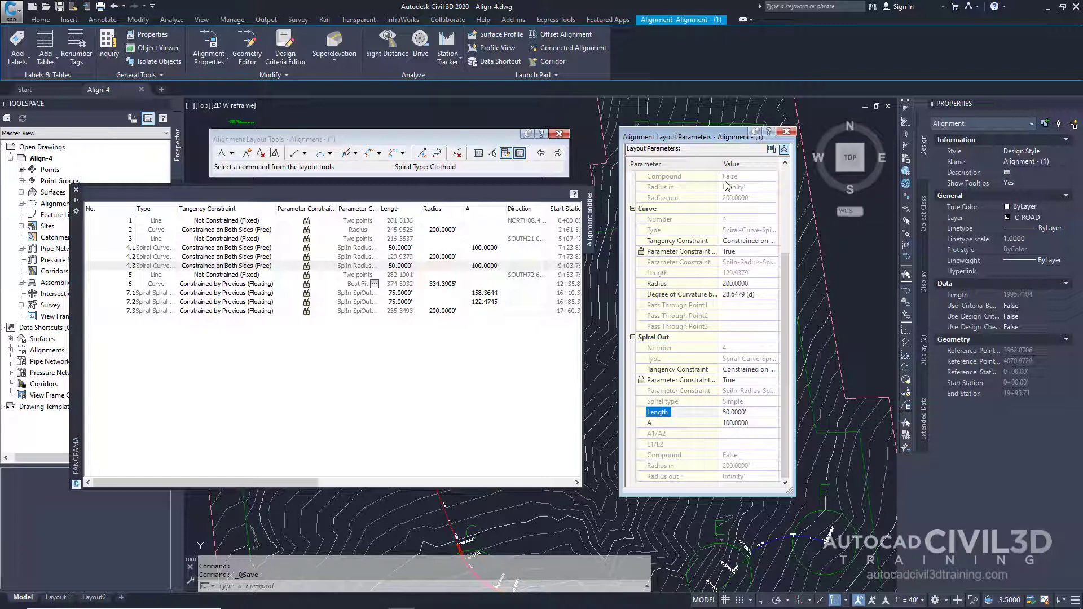
left_click(751, 413)
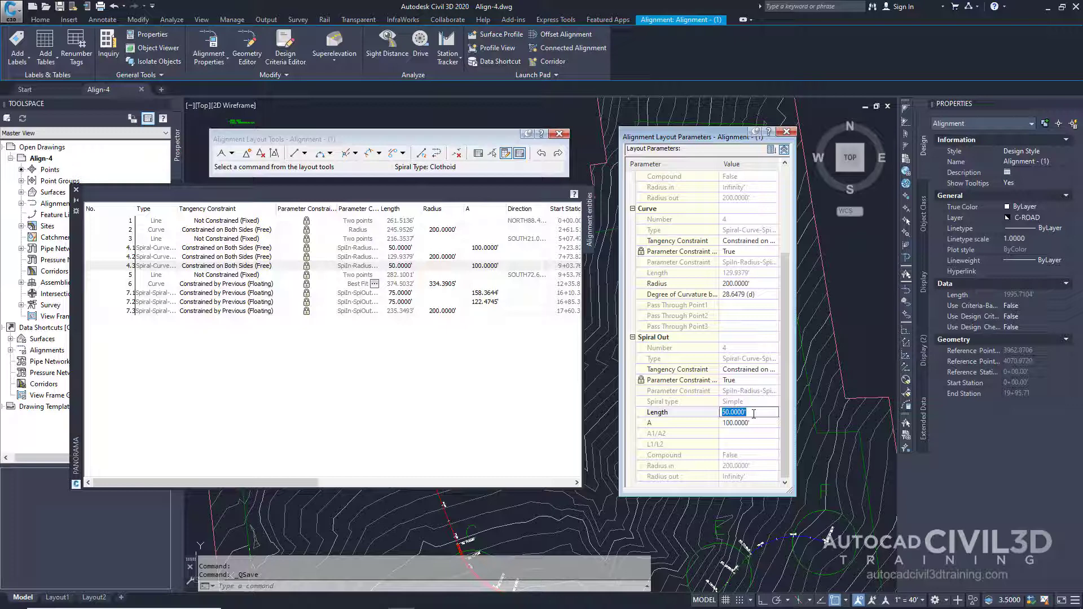
type("100")
key("Return")
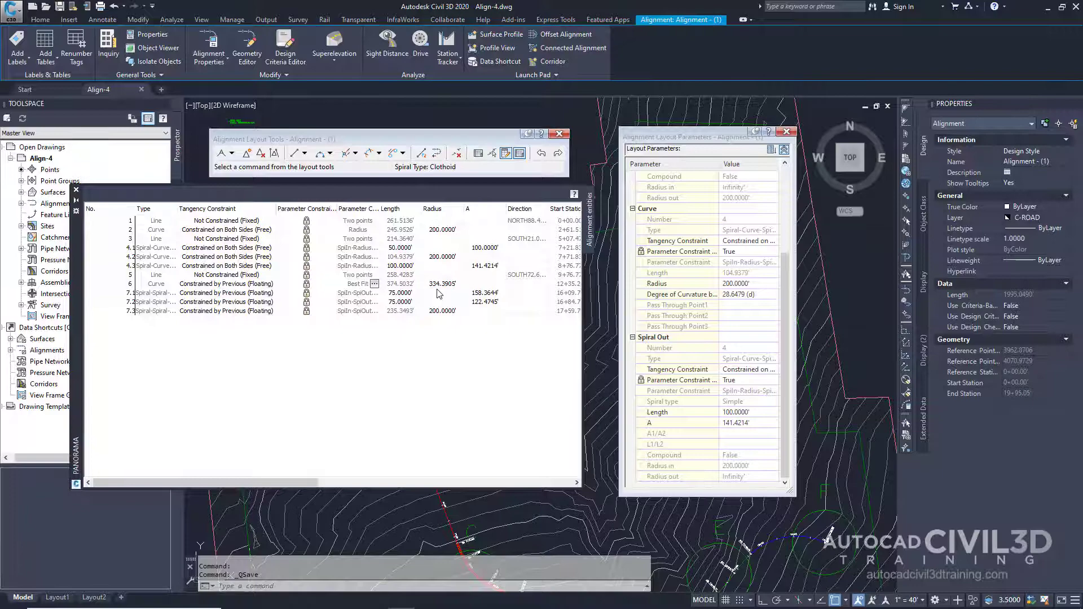
left_click(76, 190)
left_click(788, 134)
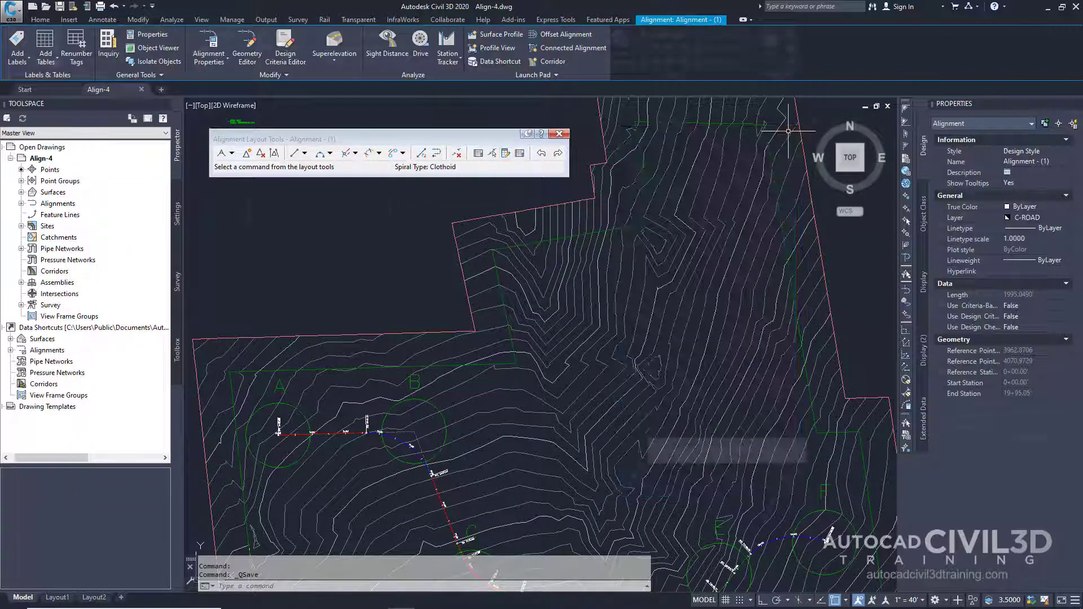
- Select the curve at circle B and the spiral-curve-spiral at circle C to review their table entries, and clear the selection
scroll(639, 428, "up", 2)
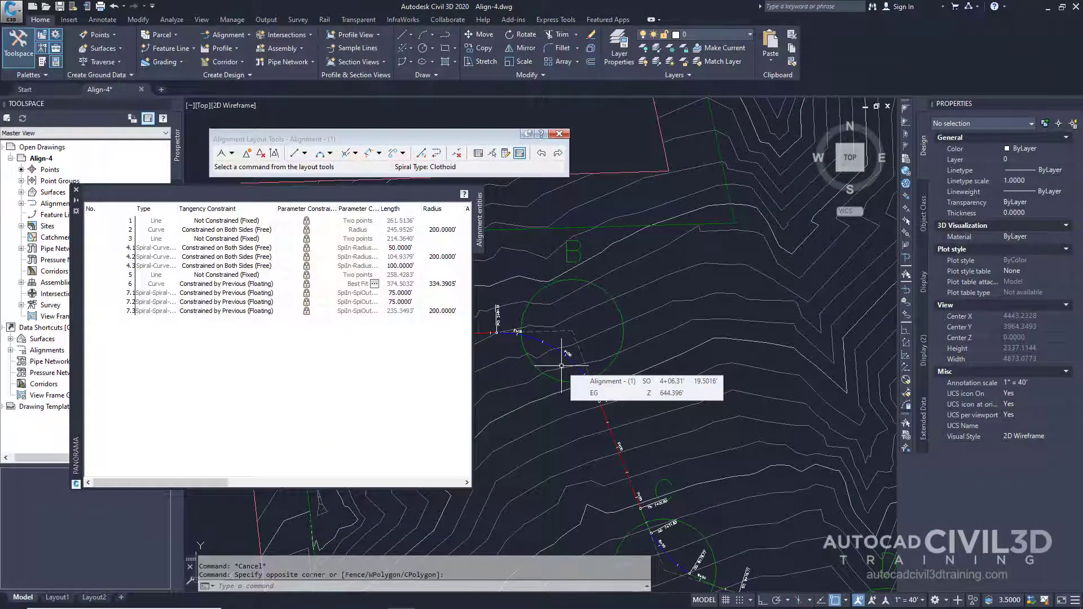
left_click(536, 341)
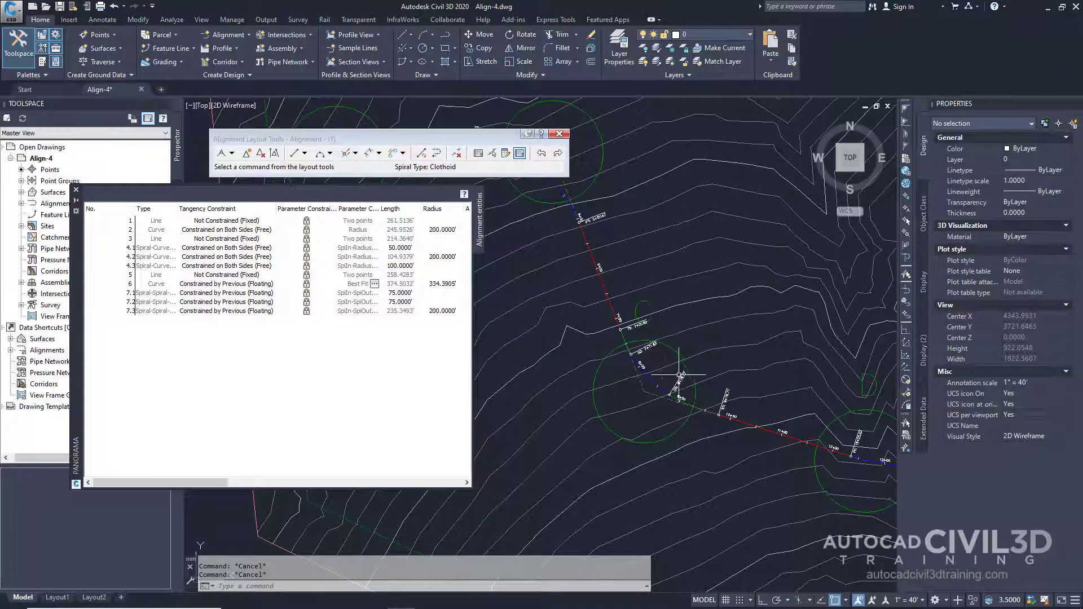
left_click(651, 381)
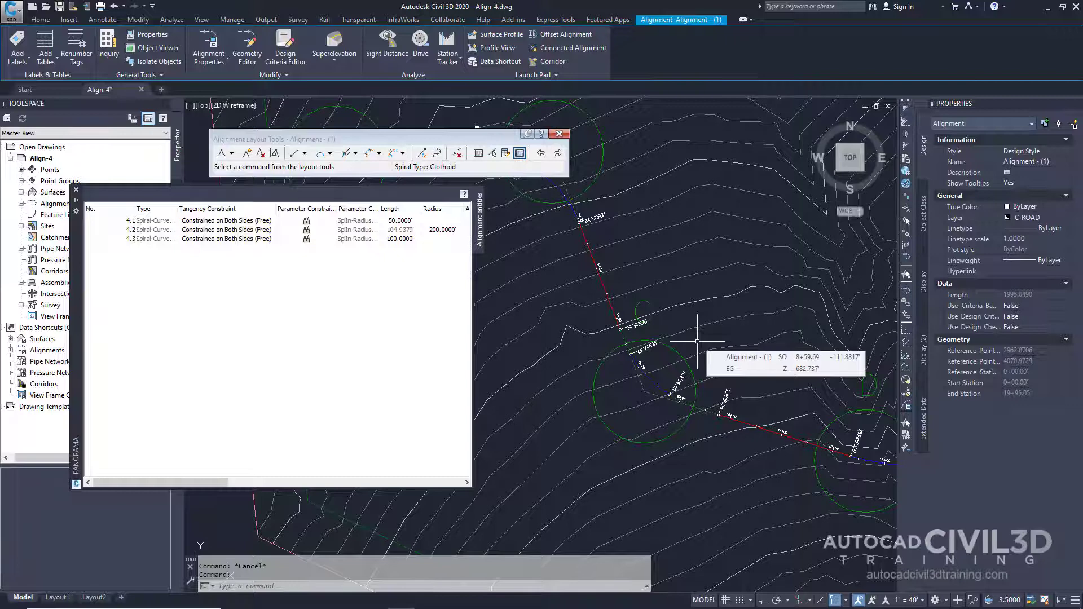
key("Escape")
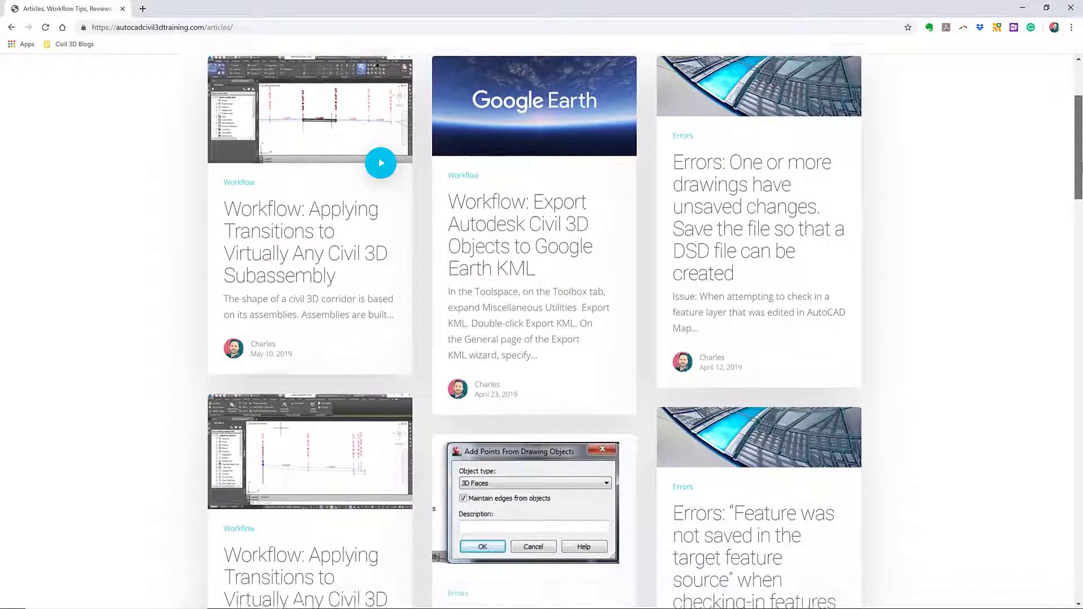
left_click_drag(1080, 167, 1080, 192)
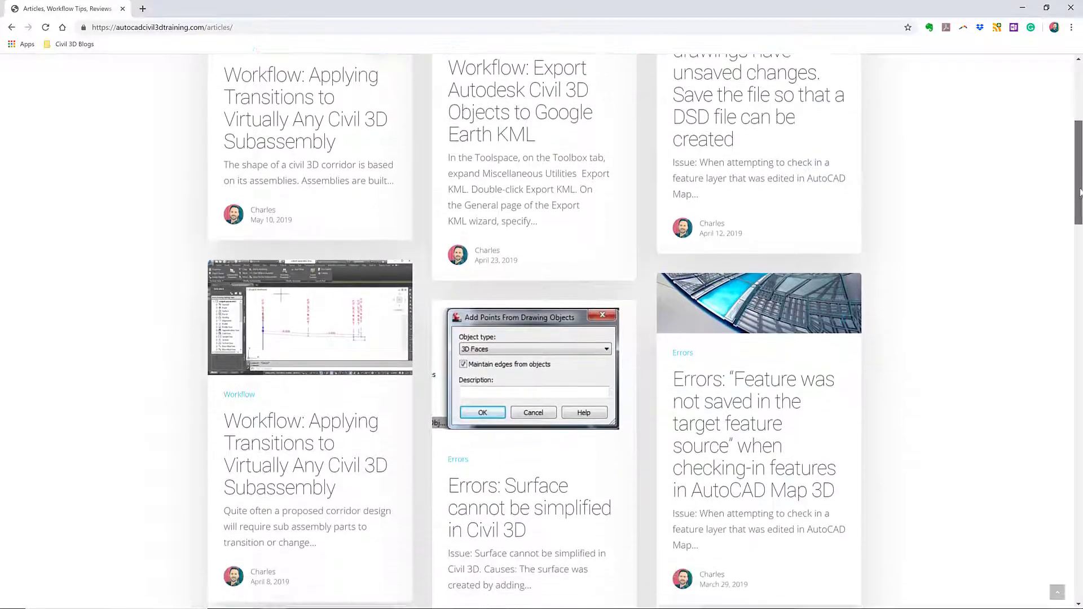